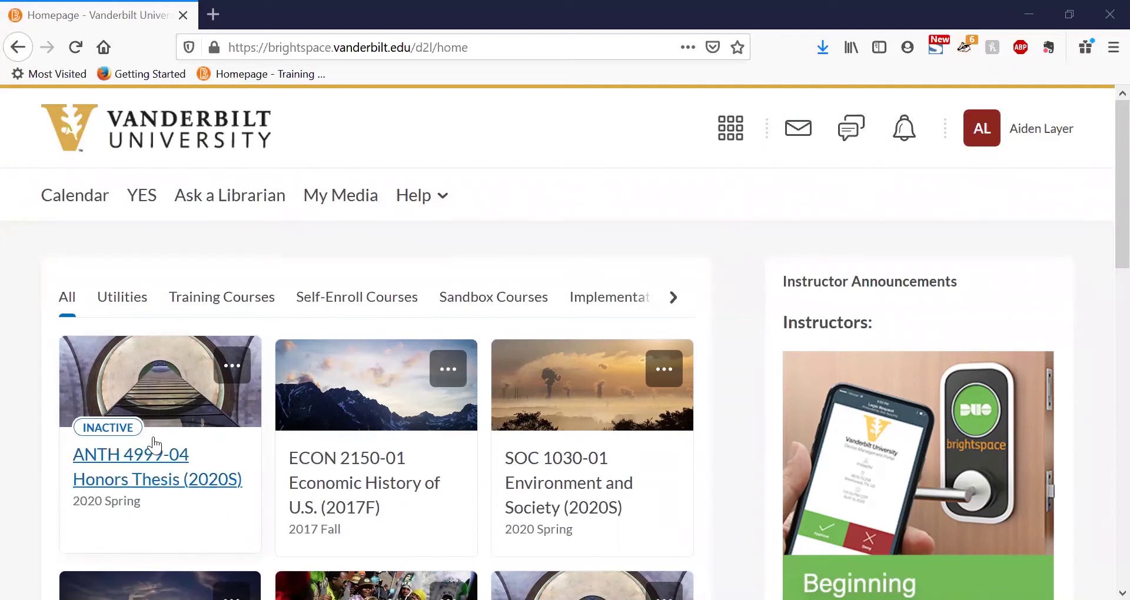
# Step: Add a 'Course Resources' module to the ANTH 4999-04 Honors Thesis course content
pyautogui.click(119, 479)
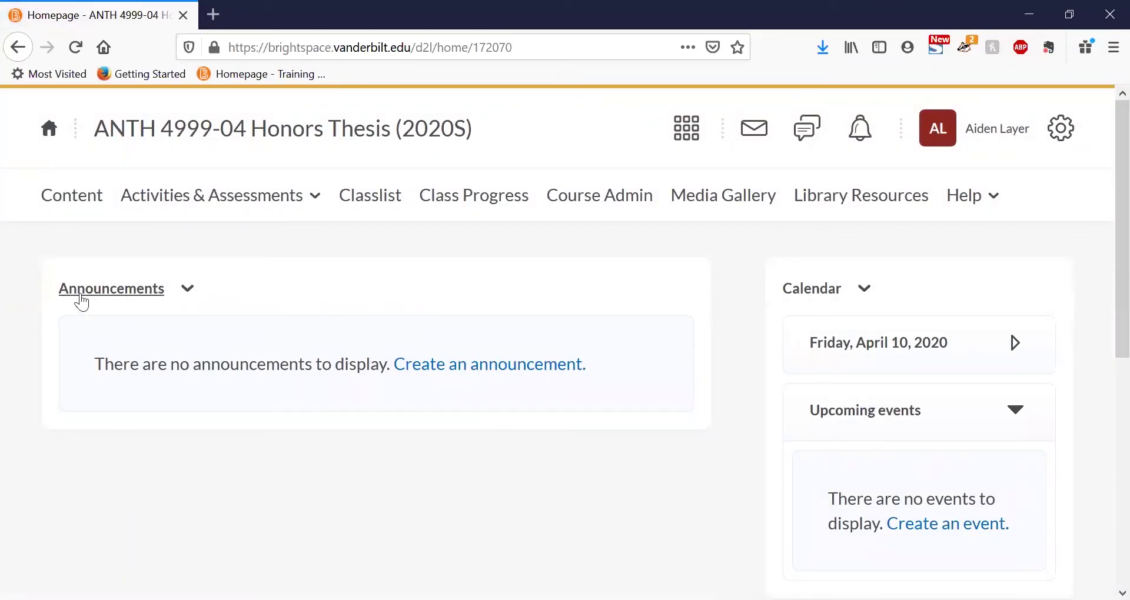
pyautogui.click(61, 206)
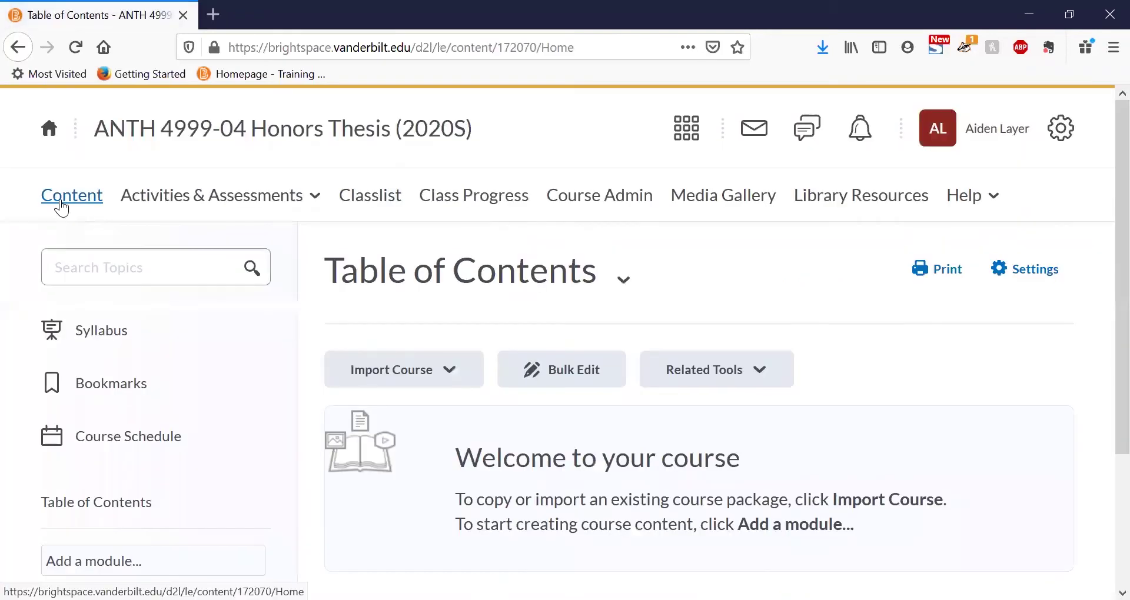
pyautogui.scroll(-2, 90, 295)
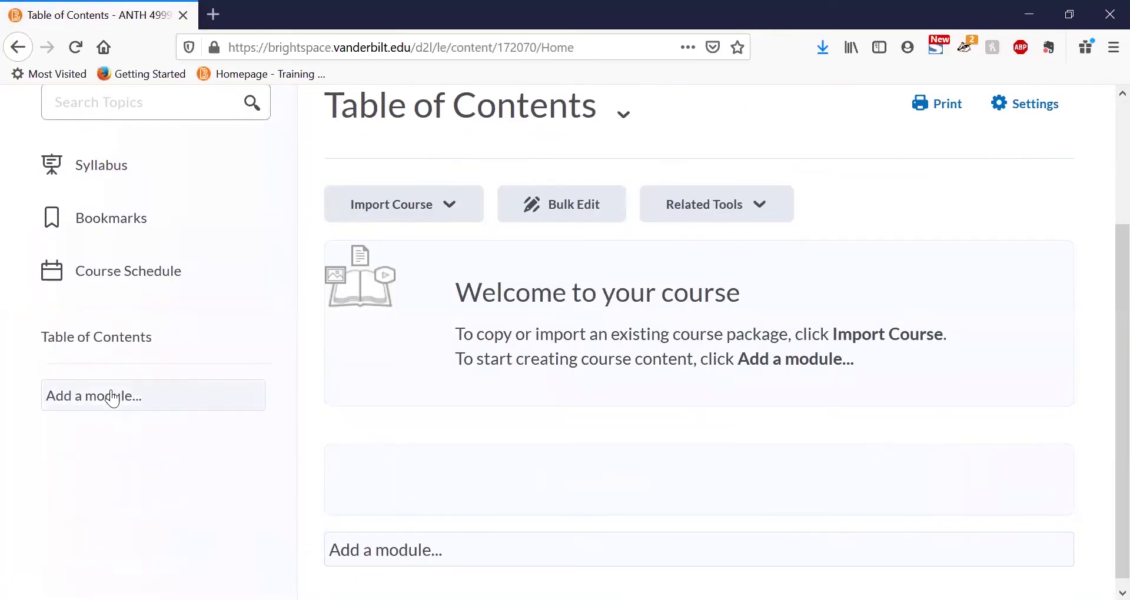
pyautogui.click(112, 391)
pyautogui.write('Co')
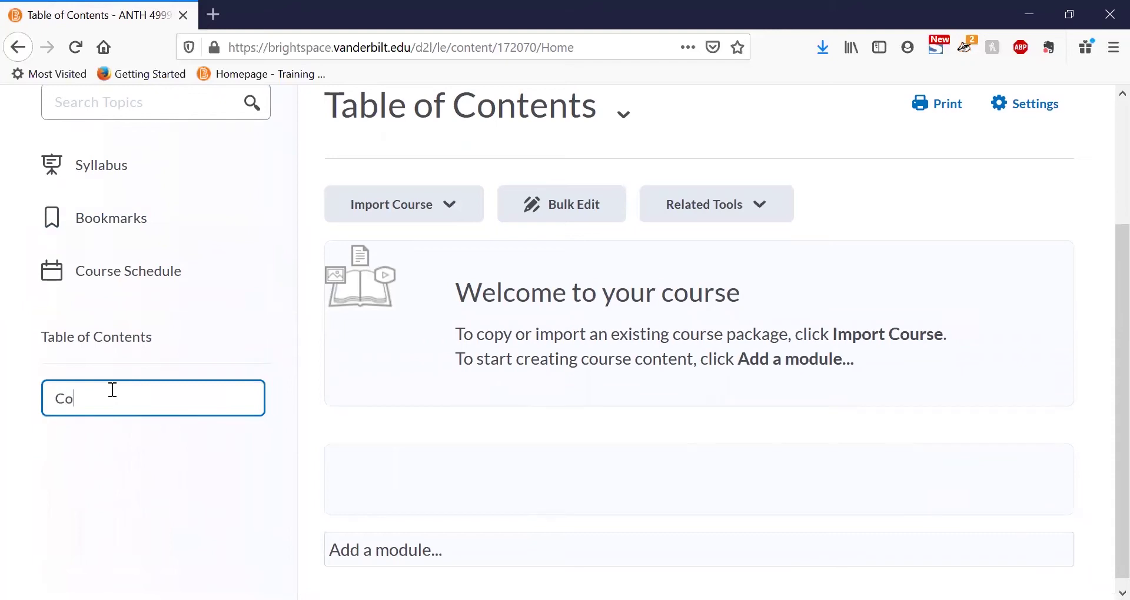
pyautogui.write('urse Resources')
pyautogui.press('Return')
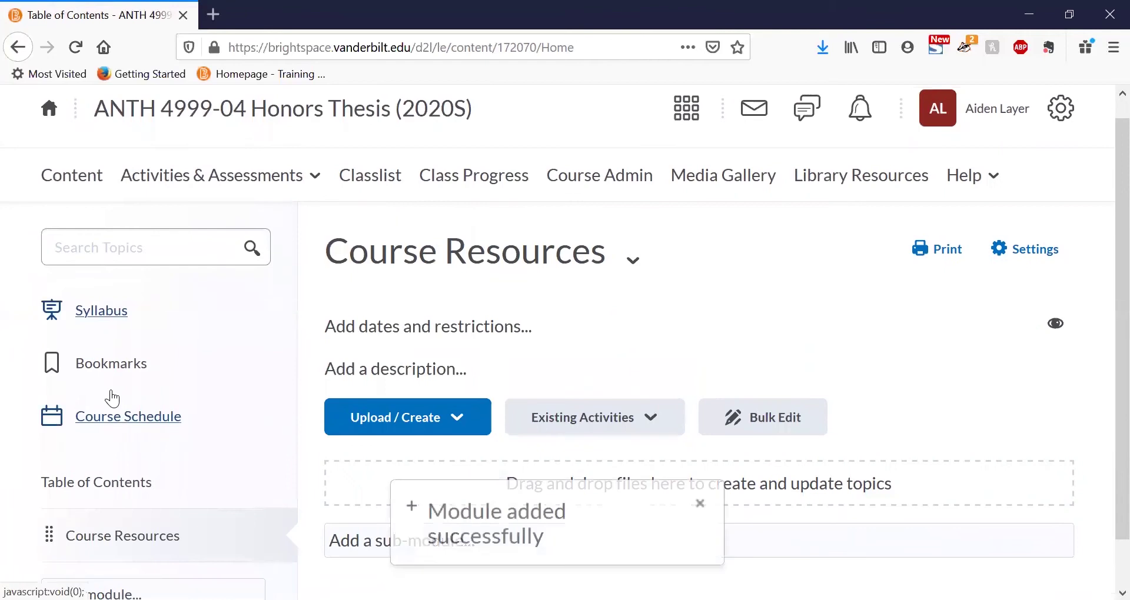
# Step: Add the Course Reading List external learning tool as a topic in Course Resources
pyautogui.scroll(-1, 561, 207)
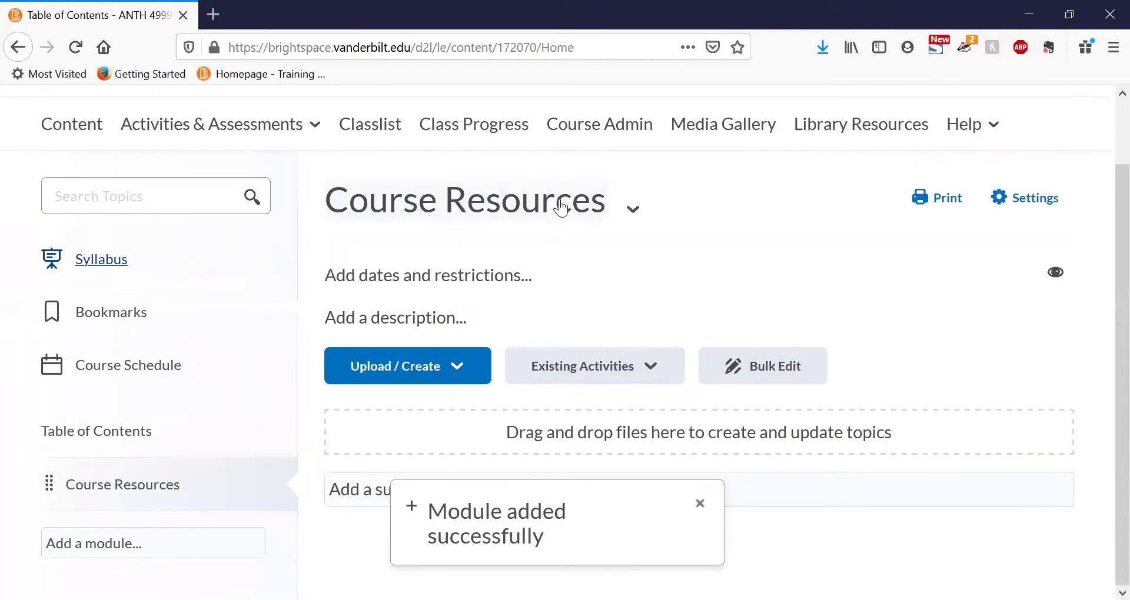
pyautogui.click(633, 372)
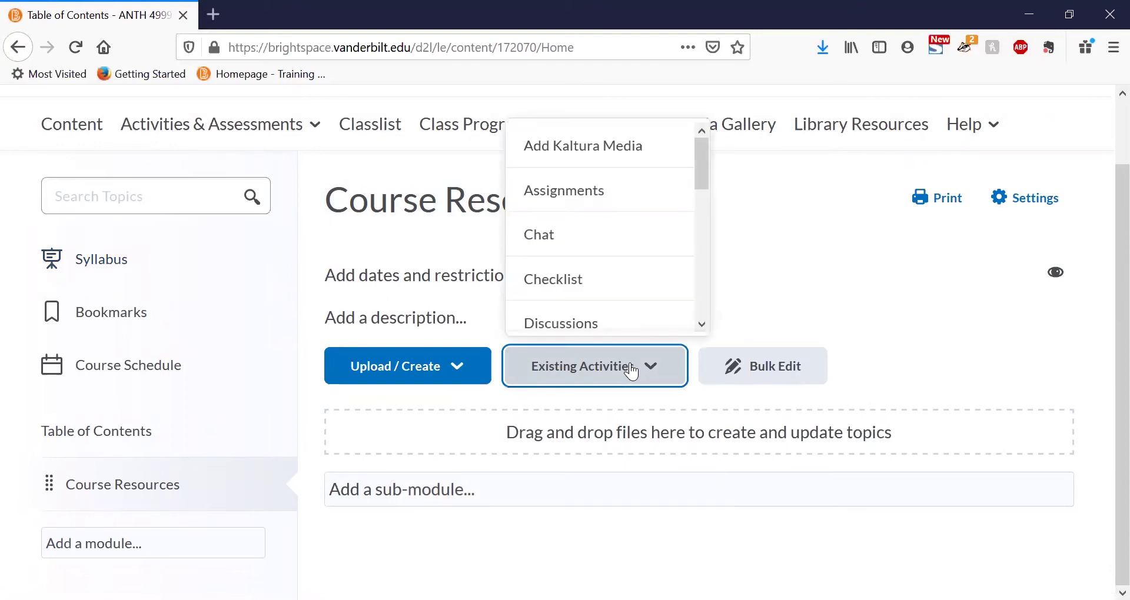
pyautogui.scroll(-2, 625, 305)
pyautogui.scroll(-2, 625, 304)
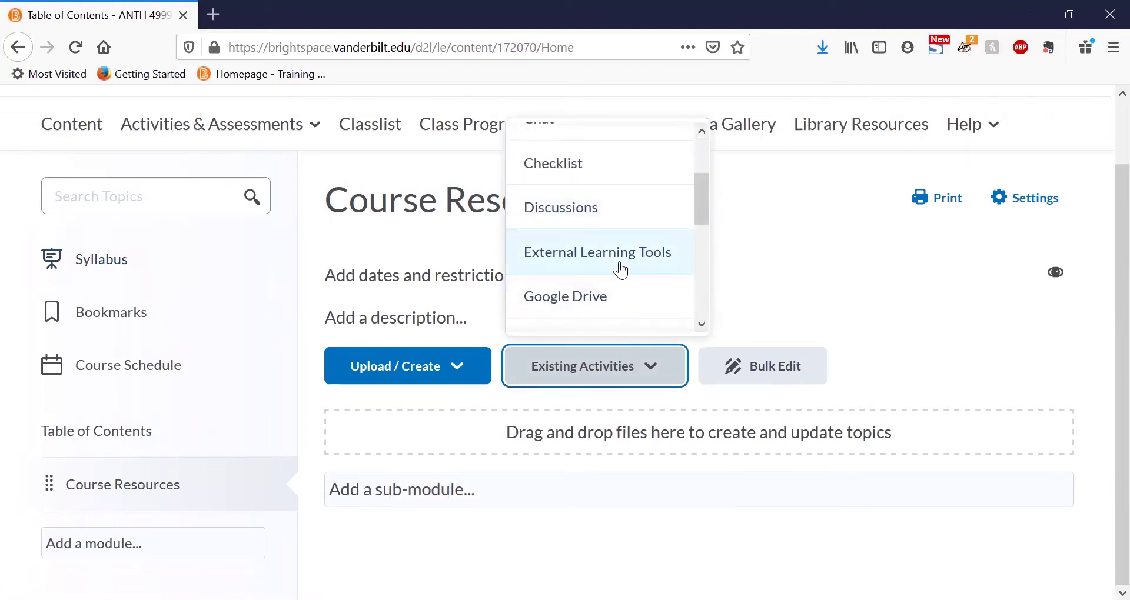
pyautogui.click(621, 269)
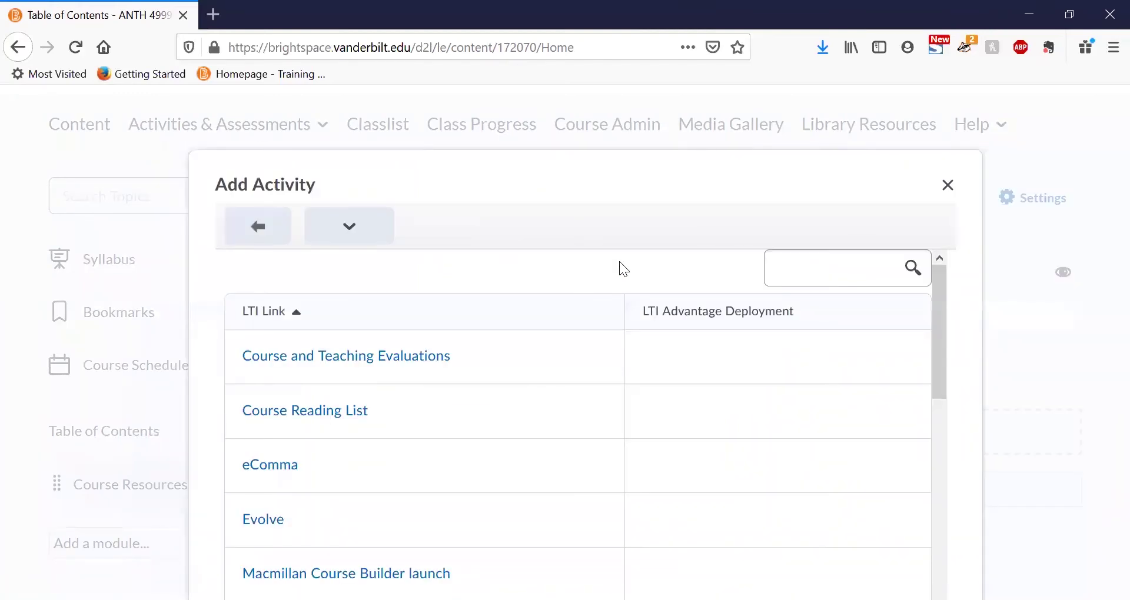
pyautogui.click(352, 412)
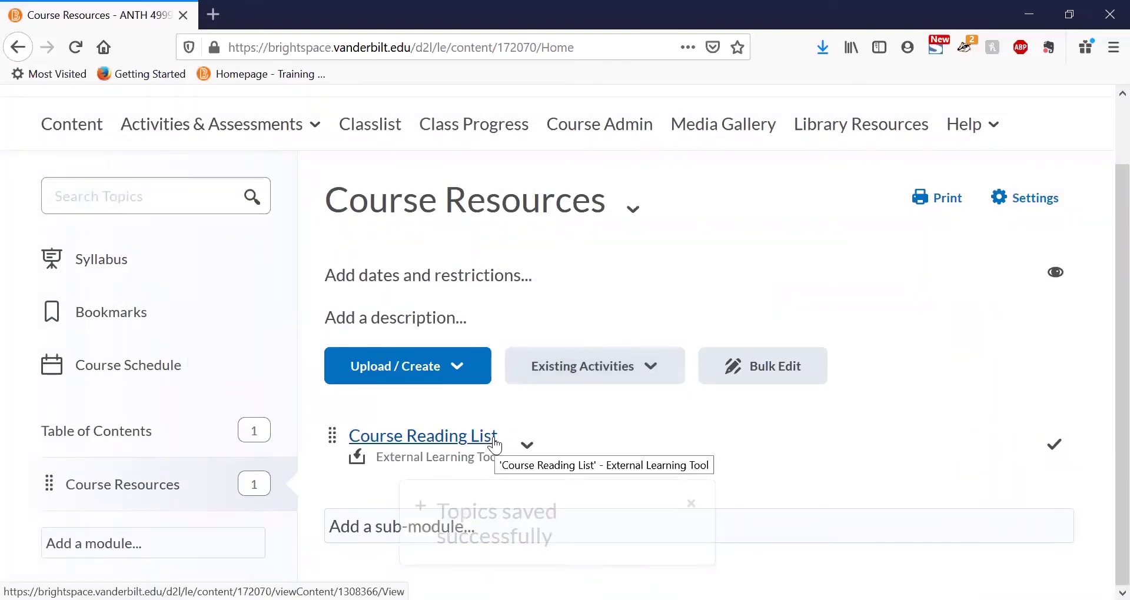
# Step: Set the Course Reading List topic to Open as External Resource via in-place properties
pyautogui.click(522, 444)
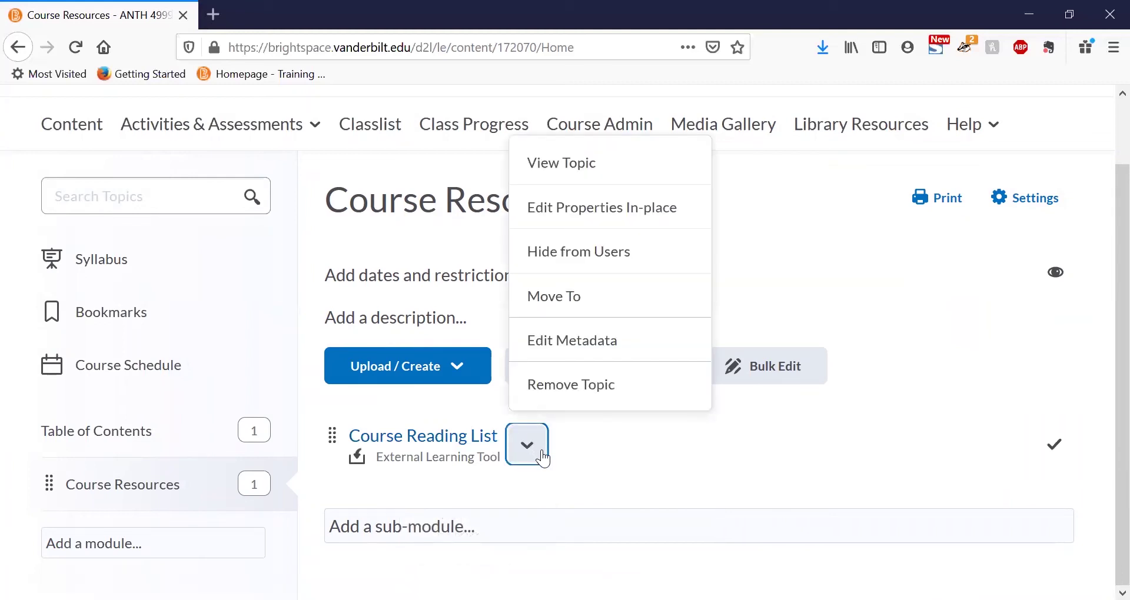
pyautogui.click(580, 227)
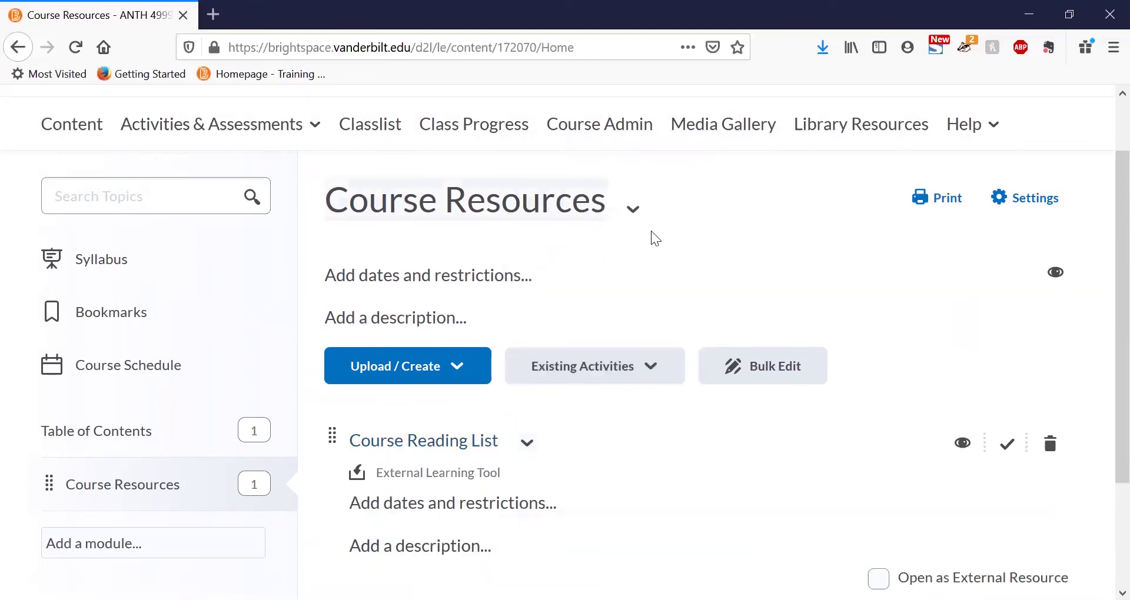
pyautogui.scroll(-2, 759, 283)
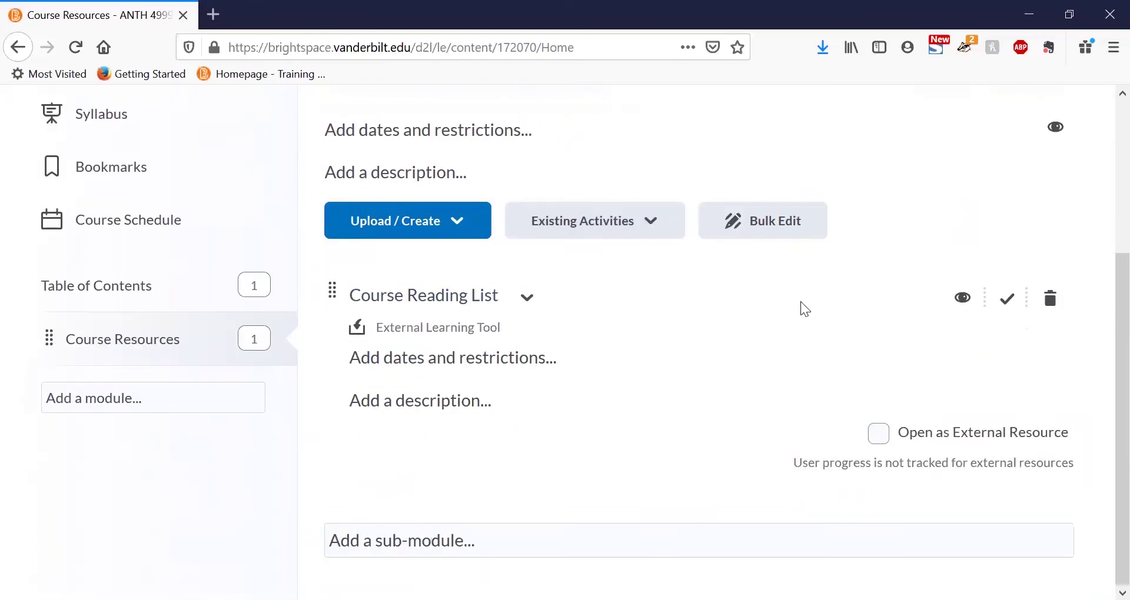
pyautogui.click(877, 435)
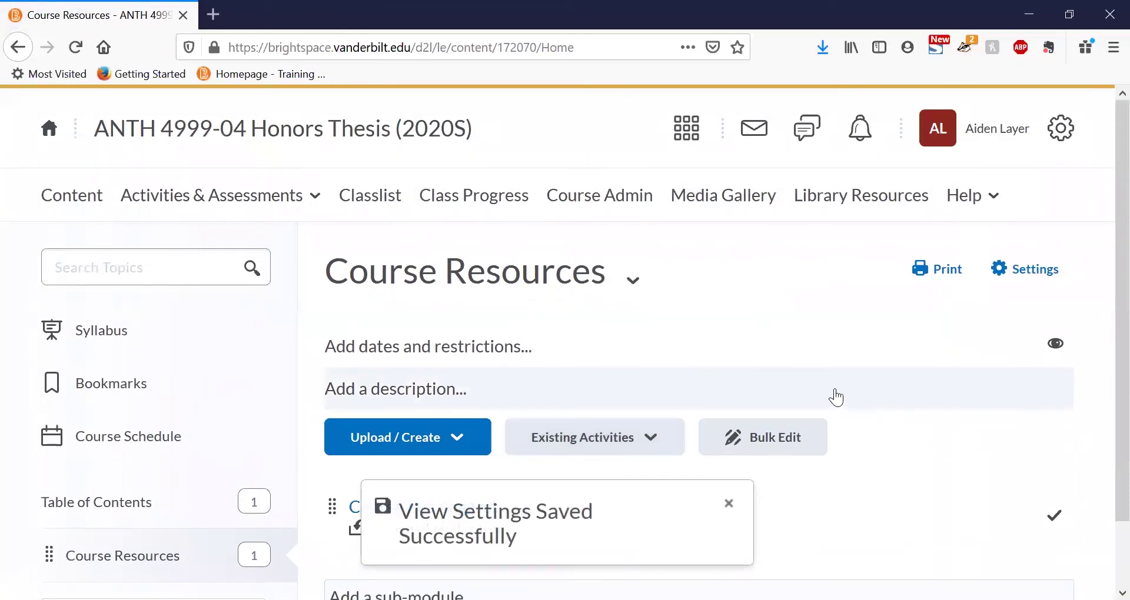
pyautogui.scroll(-1, 835, 396)
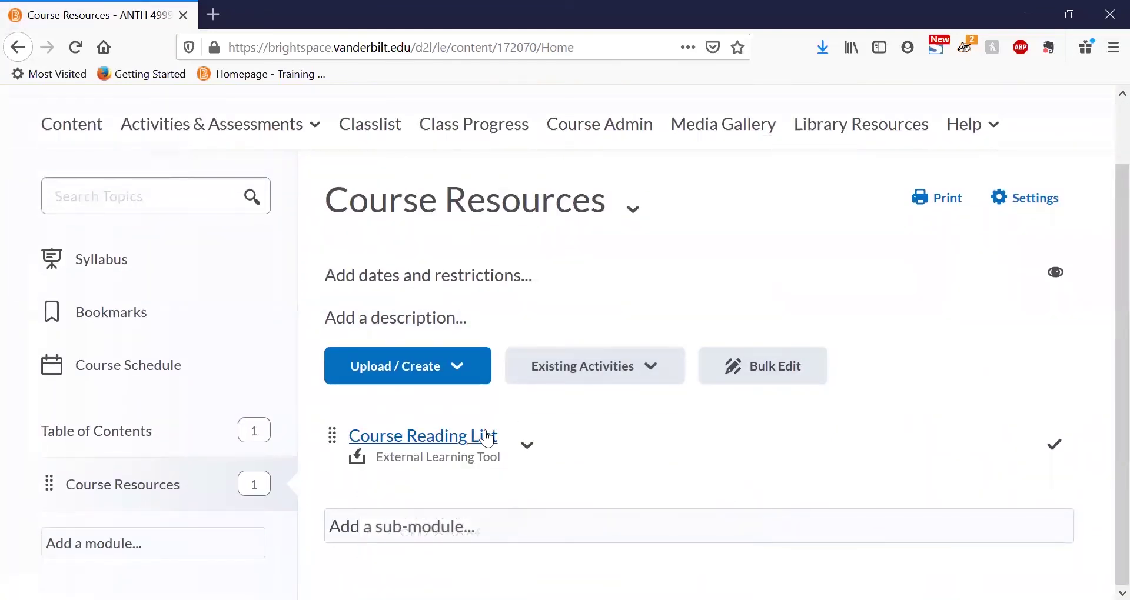
# Step: Launch Course Reading List and create a list titled 'ANTH 4999-04 Honors Thesis (2020S)'
pyautogui.click(486, 440)
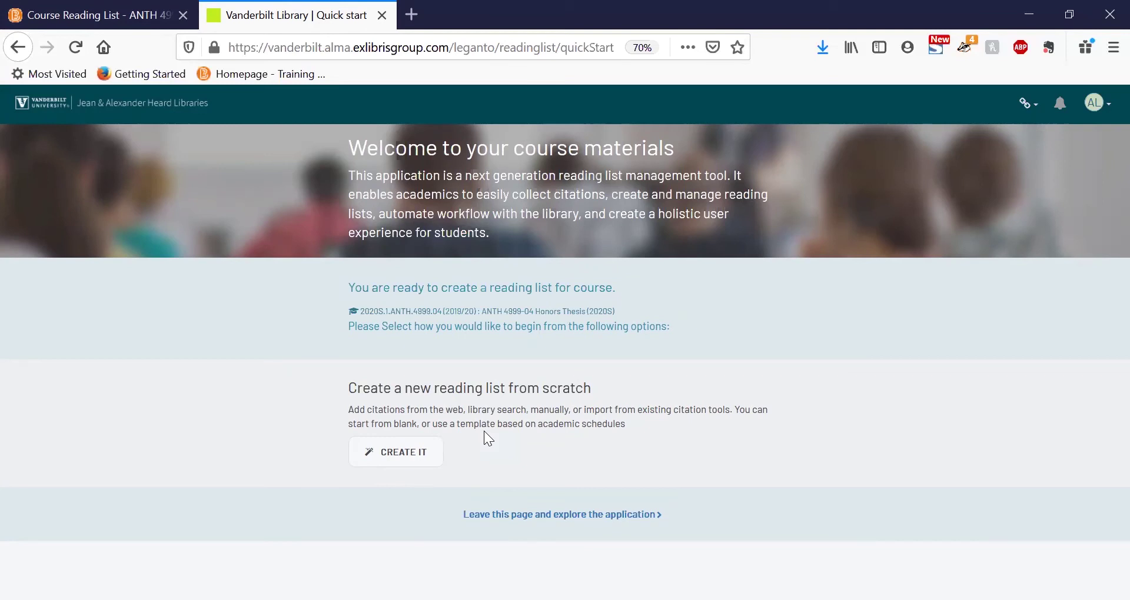
pyautogui.click(423, 453)
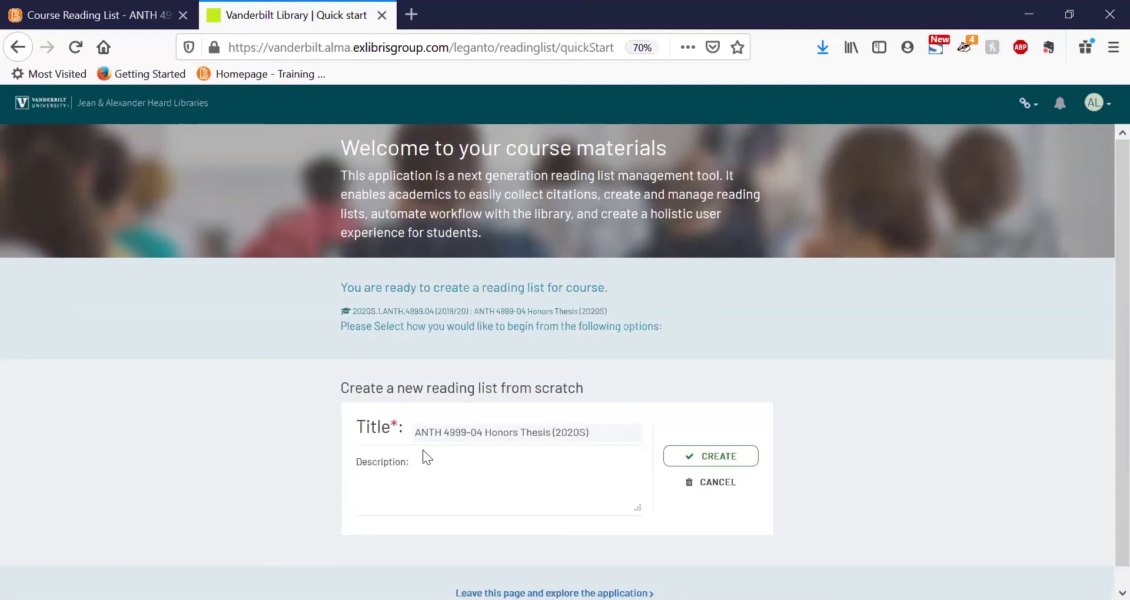
pyautogui.click(710, 459)
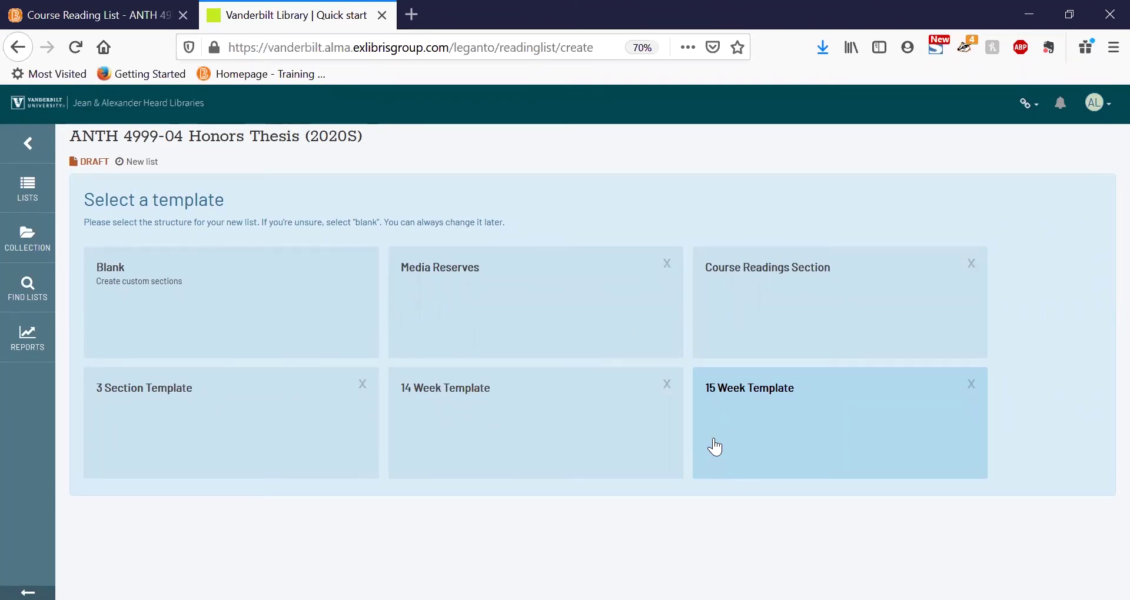
# Step: Apply the Course Readings Section template and dismiss the Add items tip
pyautogui.click(739, 283)
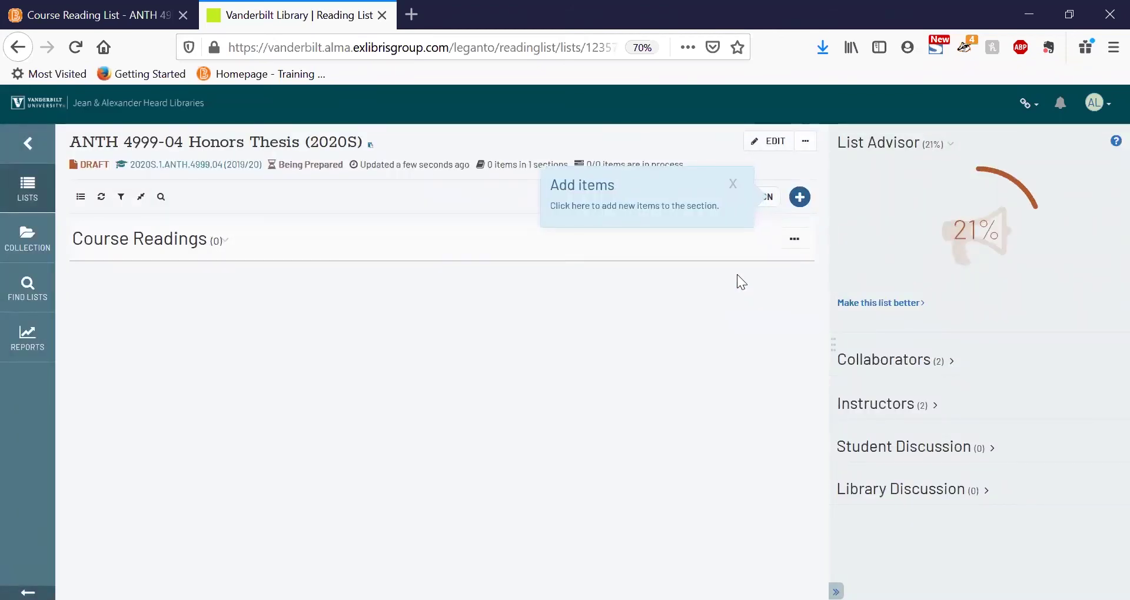
pyautogui.click(734, 185)
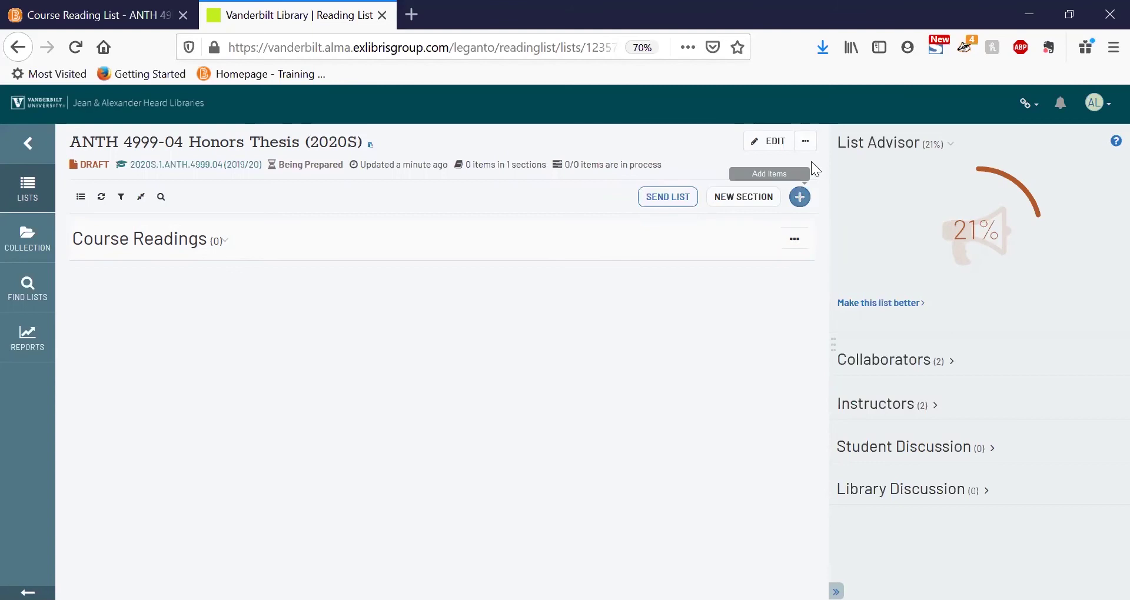
pyautogui.click(807, 145)
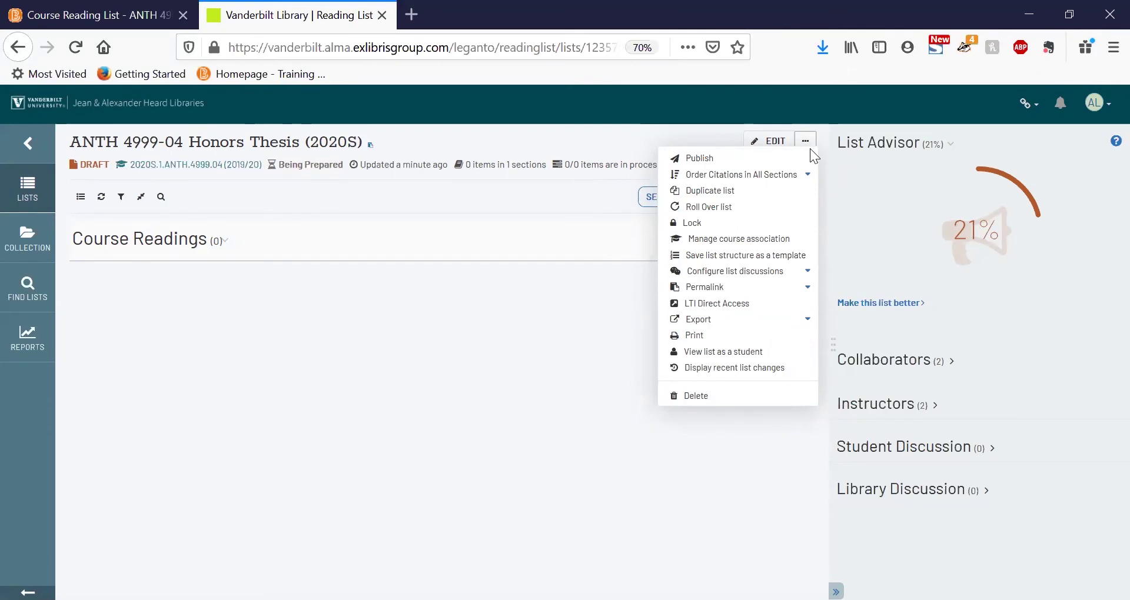
pyautogui.click(753, 239)
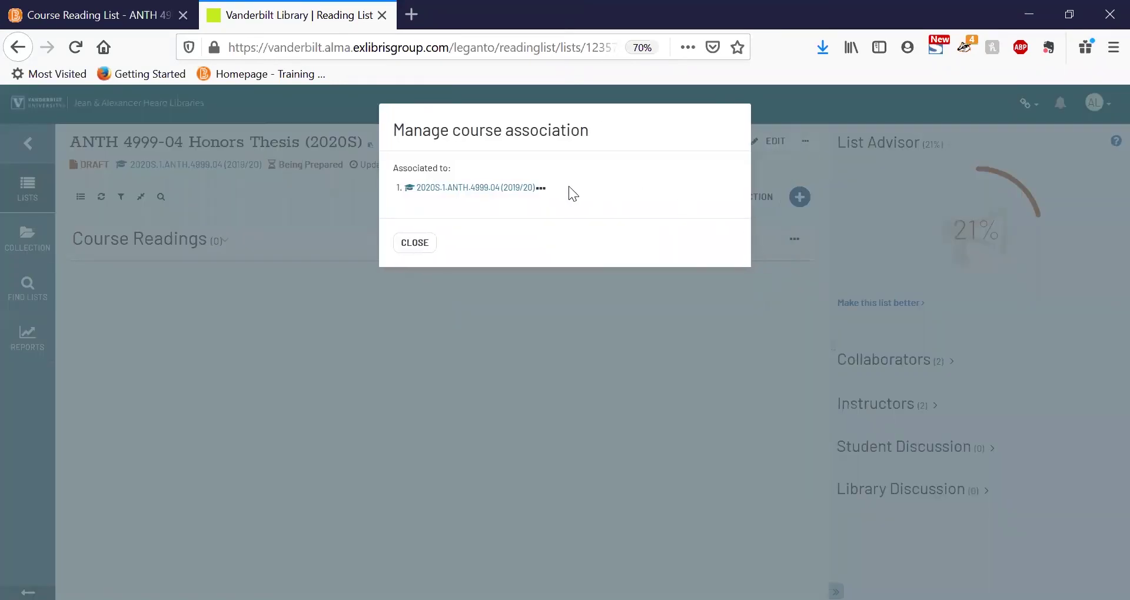
pyautogui.click(541, 187)
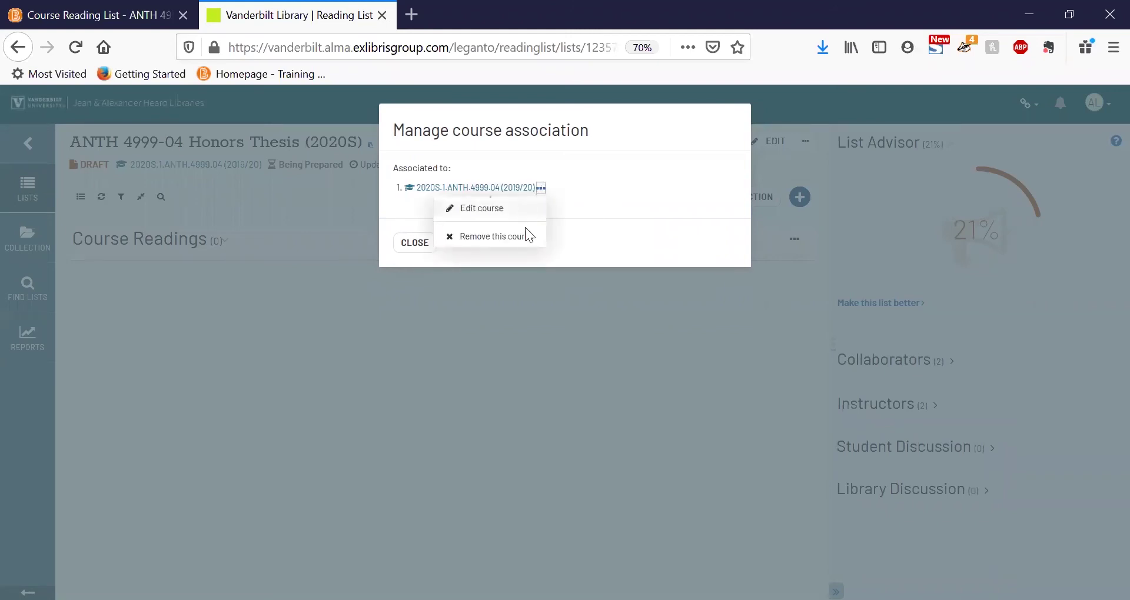
pyautogui.click(556, 245)
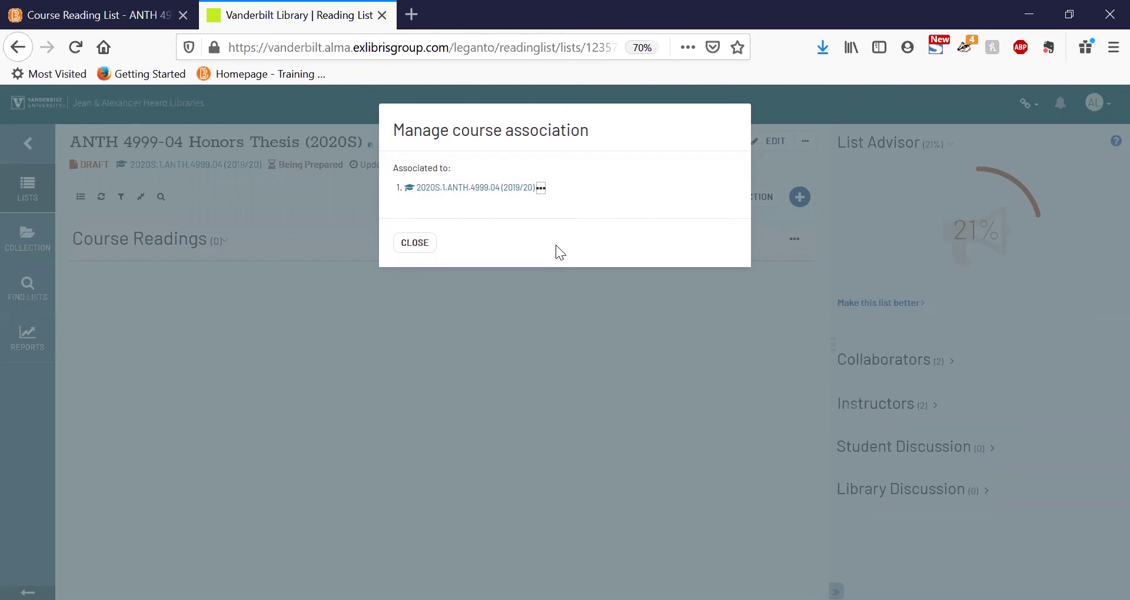
pyautogui.click(415, 243)
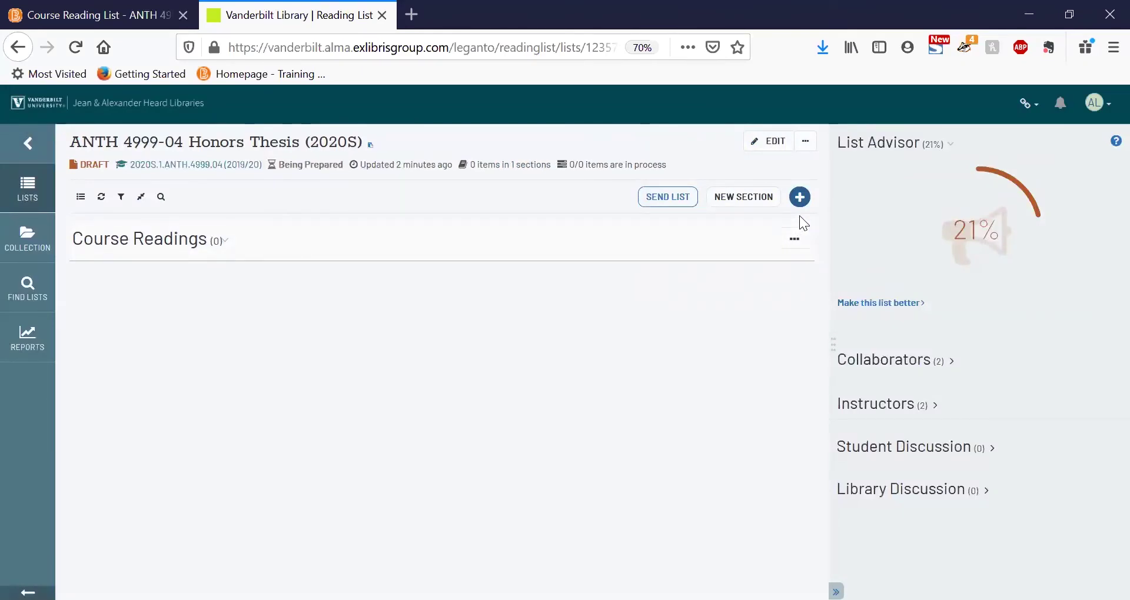
# Step: Publish the reading list with Course students as the audience
pyautogui.click(804, 143)
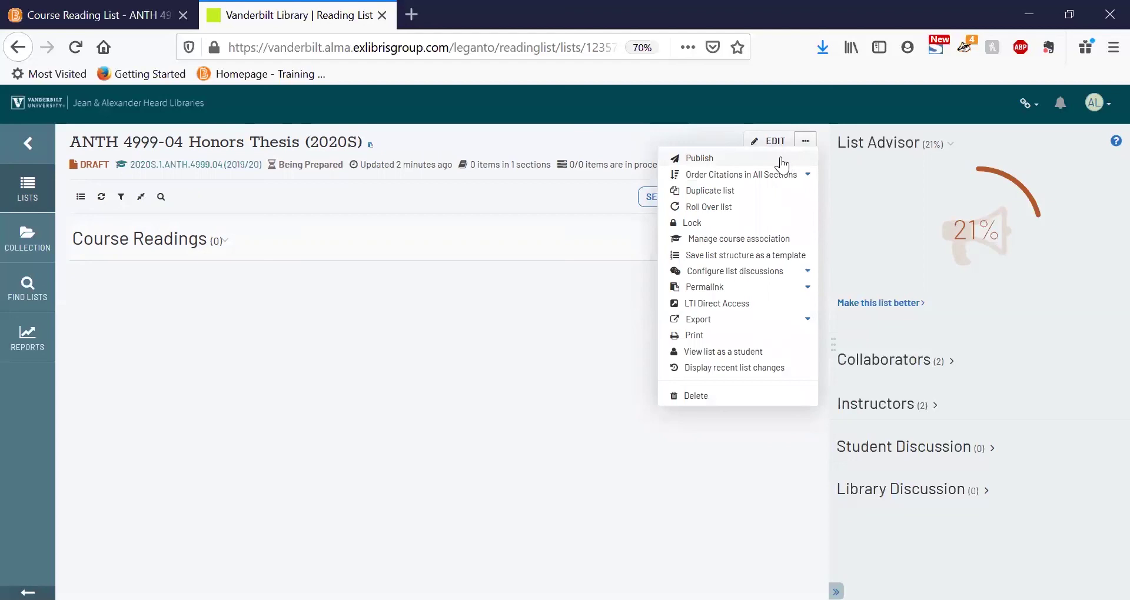
pyautogui.click(783, 159)
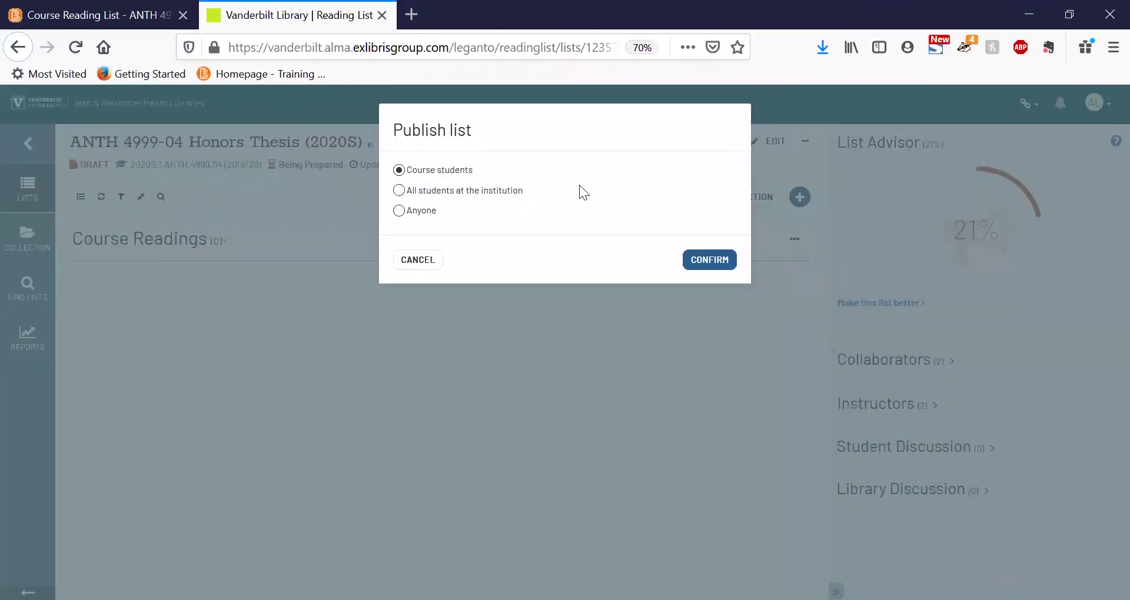
pyautogui.click(697, 266)
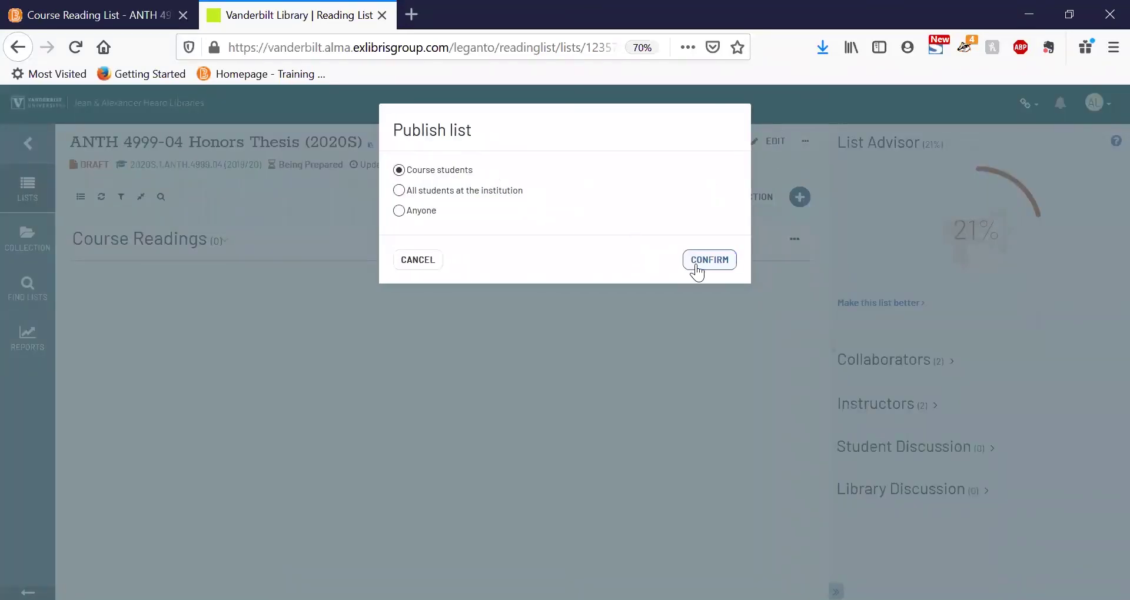